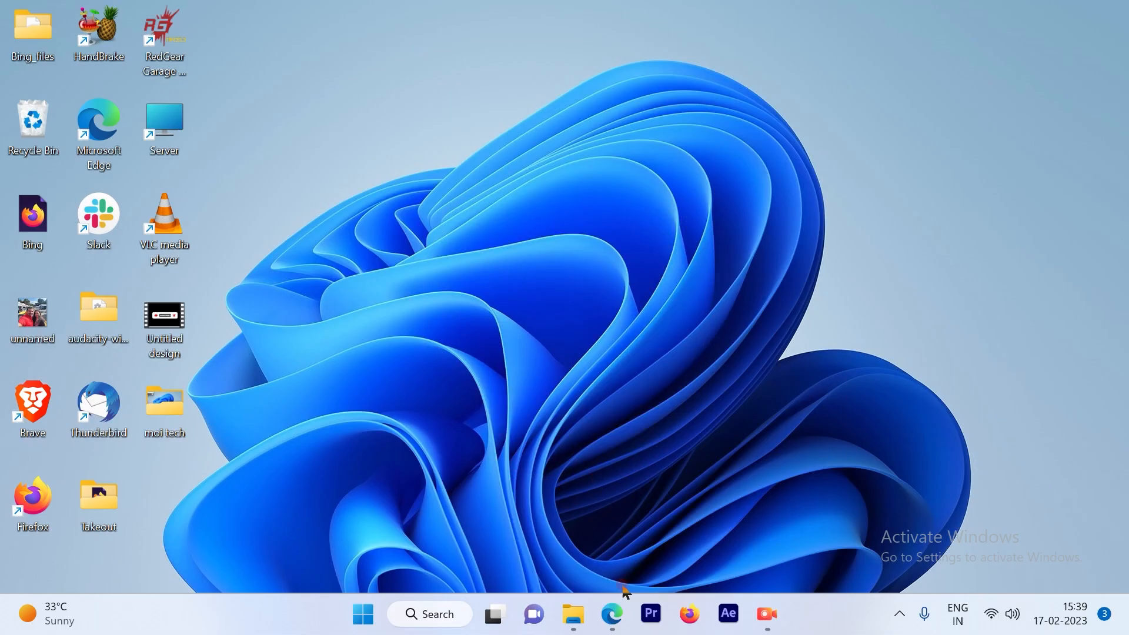
# - Bring the Gmail inbox window to the front from the Edge taskbar icon
pyautogui.click(801, 525)
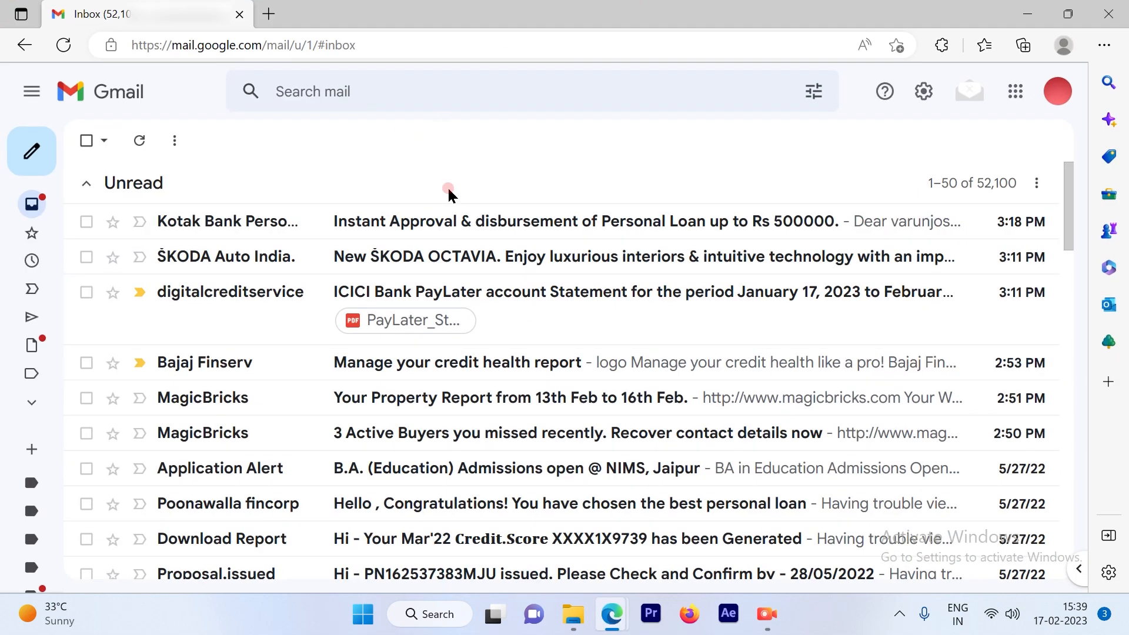
pyautogui.moveTo(31, 265)
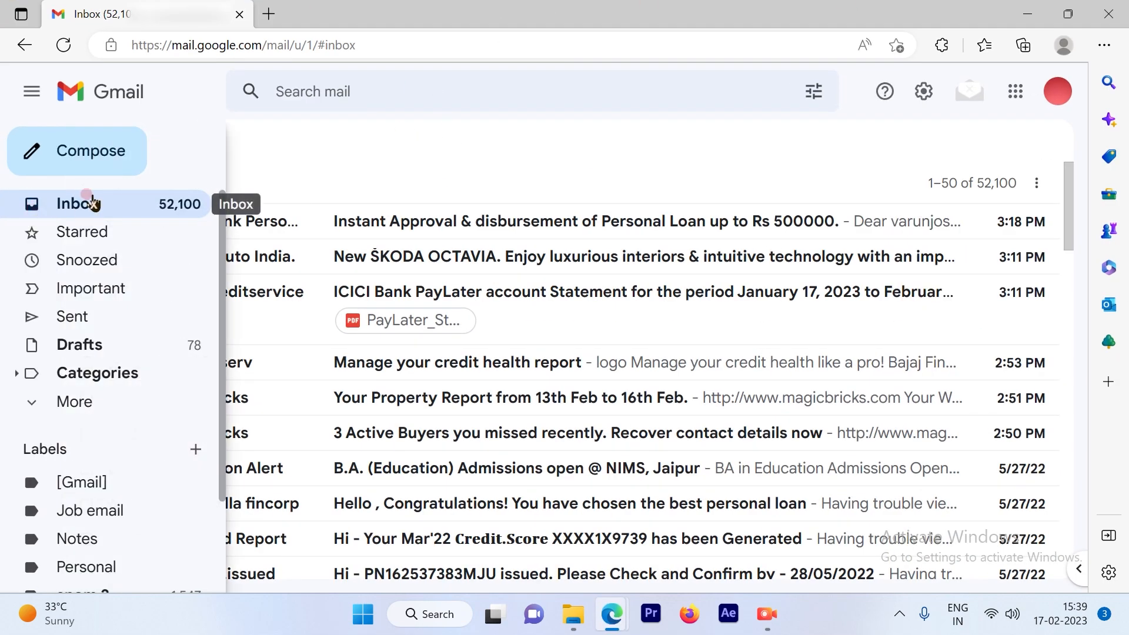
pyautogui.click(80, 203)
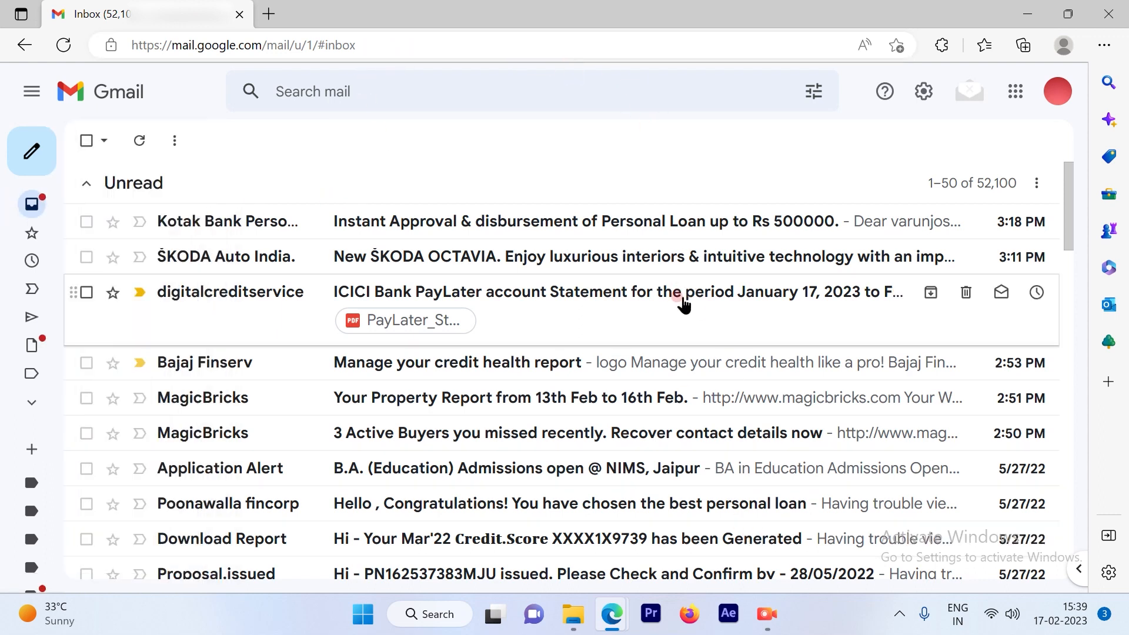
pyautogui.moveTo(666, 362)
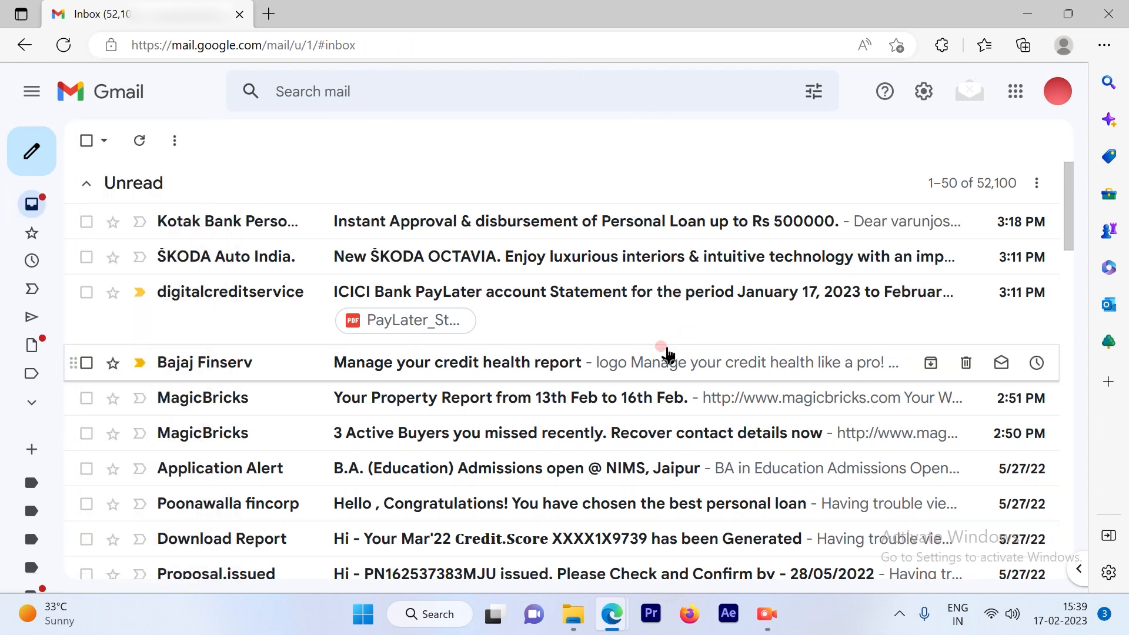
pyautogui.scroll(-5, 679, 353)
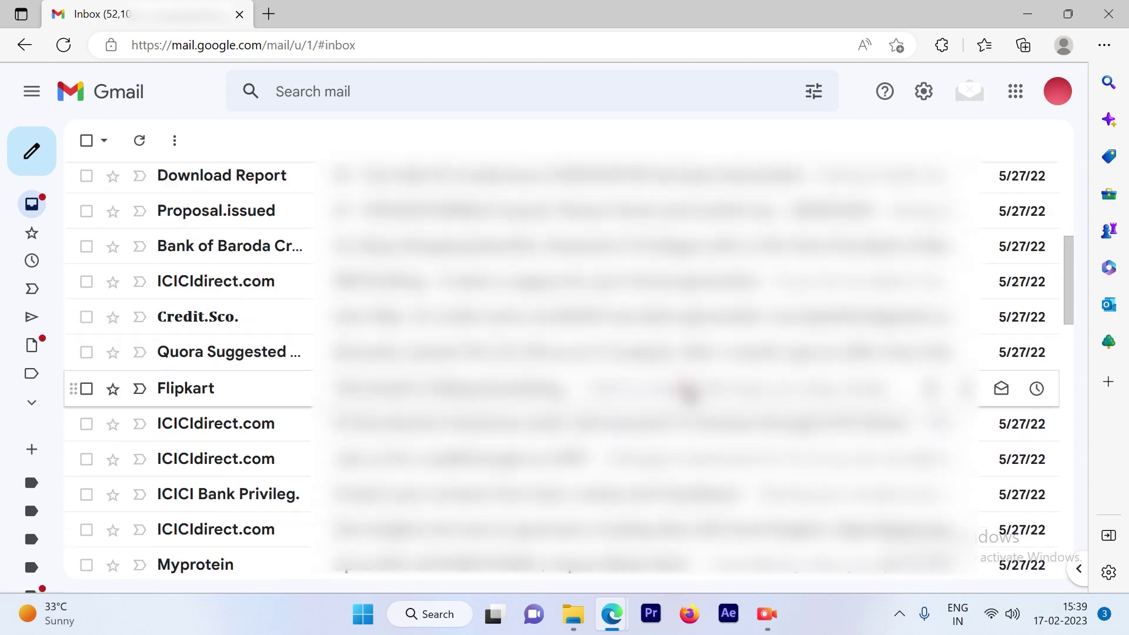
pyautogui.scroll(-5, 691, 390)
pyautogui.scroll(-5, 688, 397)
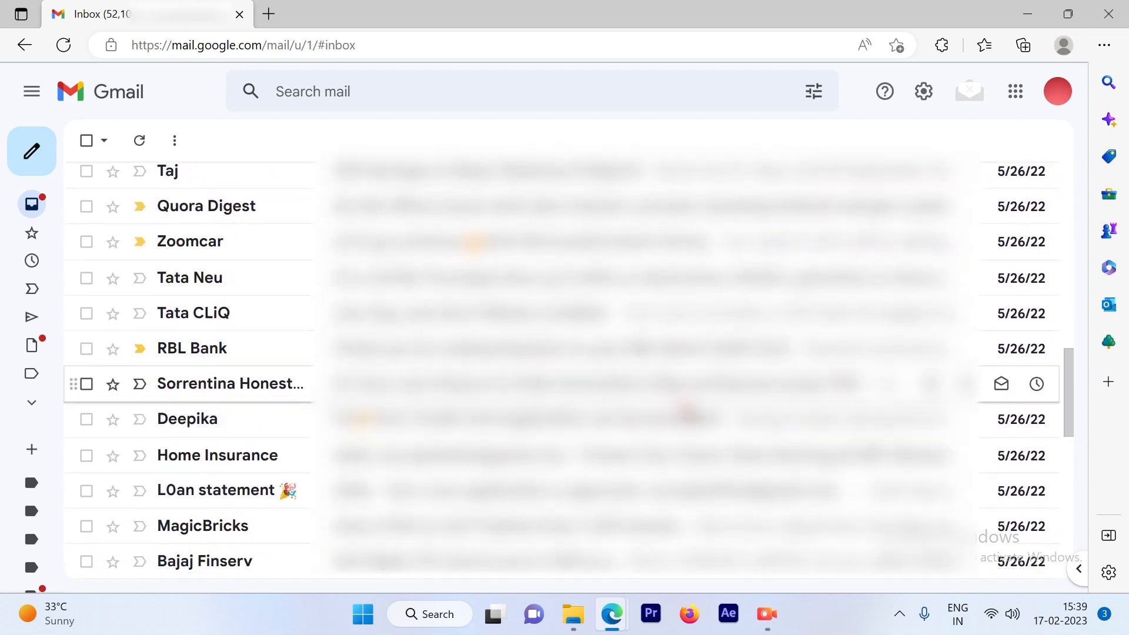
pyautogui.scroll(-5, 688, 398)
pyautogui.scroll(-5, 683, 425)
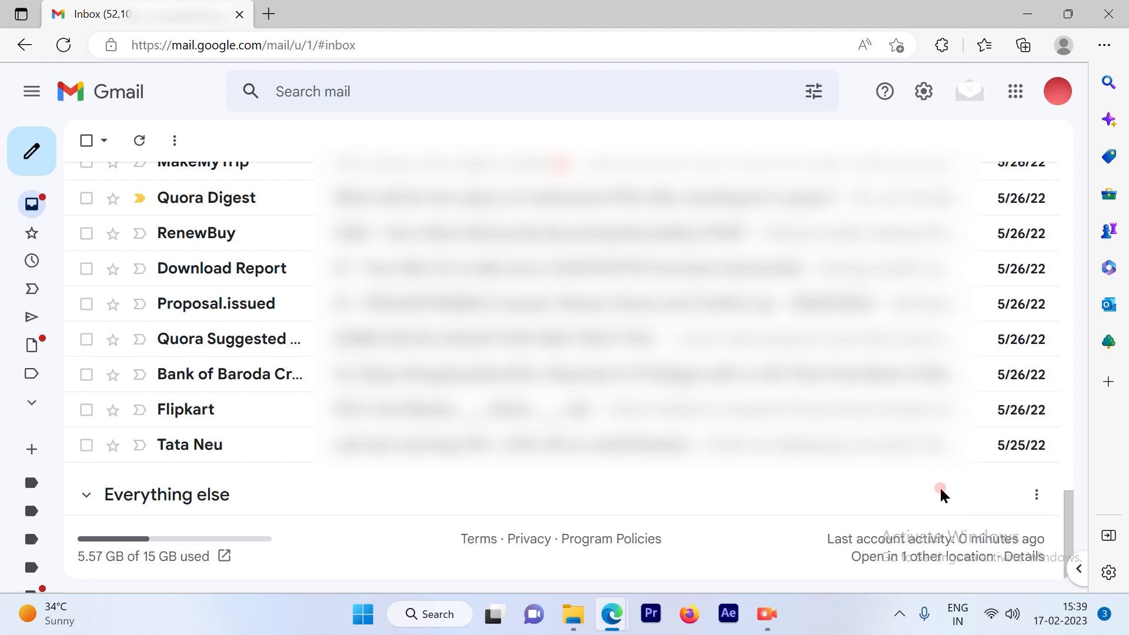
pyautogui.scroll(5, 940, 486)
pyautogui.scroll(5, 939, 487)
pyautogui.scroll(8, 940, 486)
pyautogui.scroll(5, 937, 502)
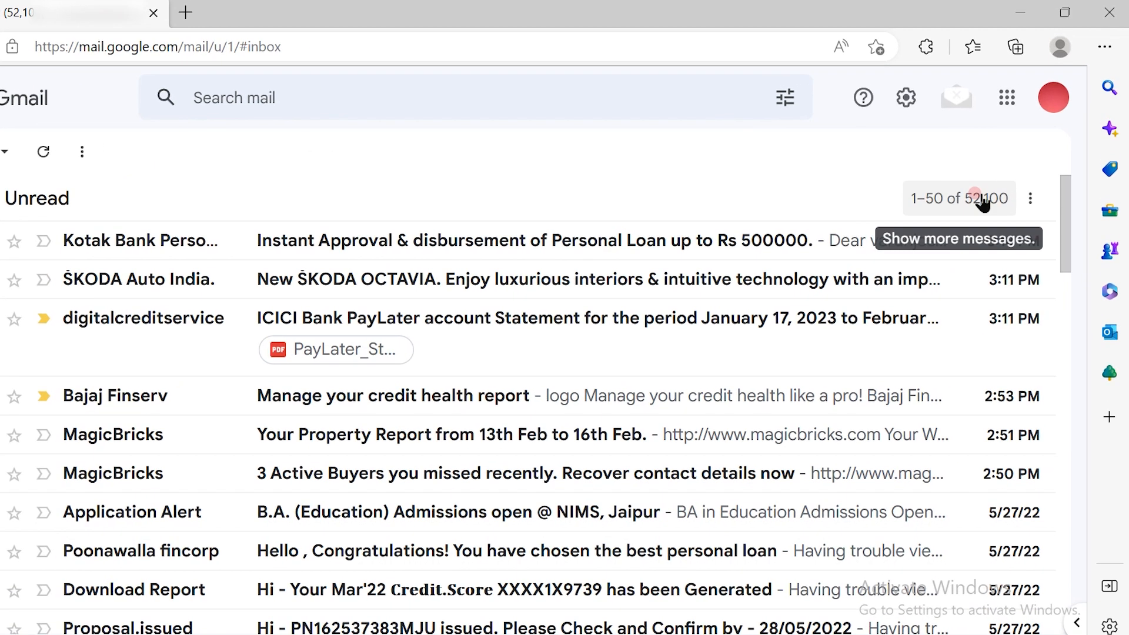
# - Show the Unread section on its own and page forward to 101–150 of 52,100
pyautogui.click(983, 199)
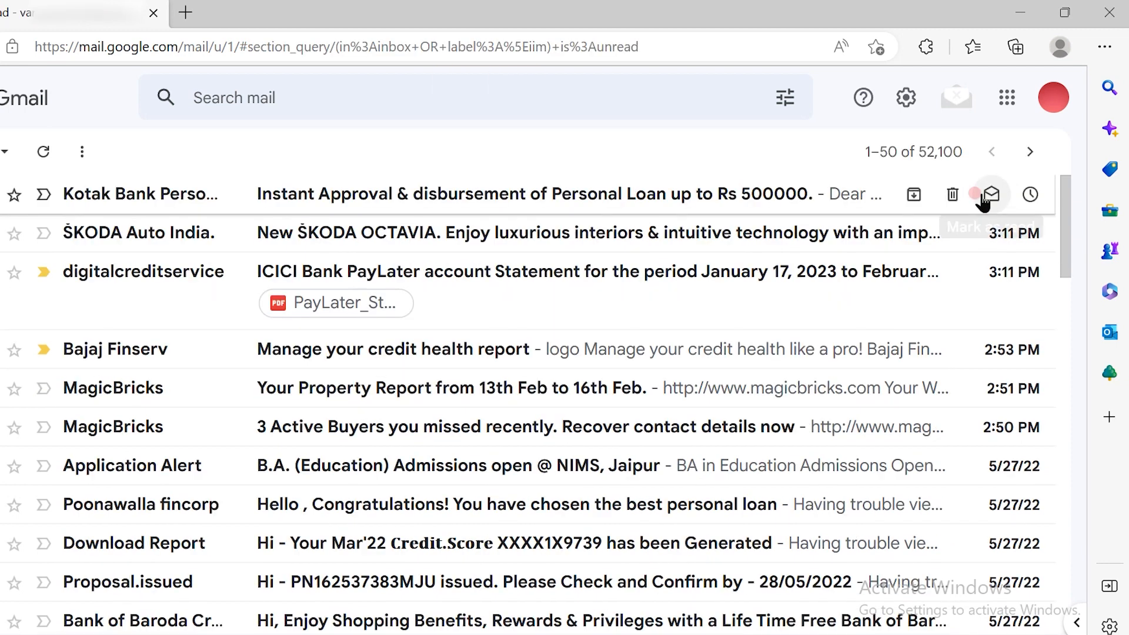
pyautogui.click(1028, 155)
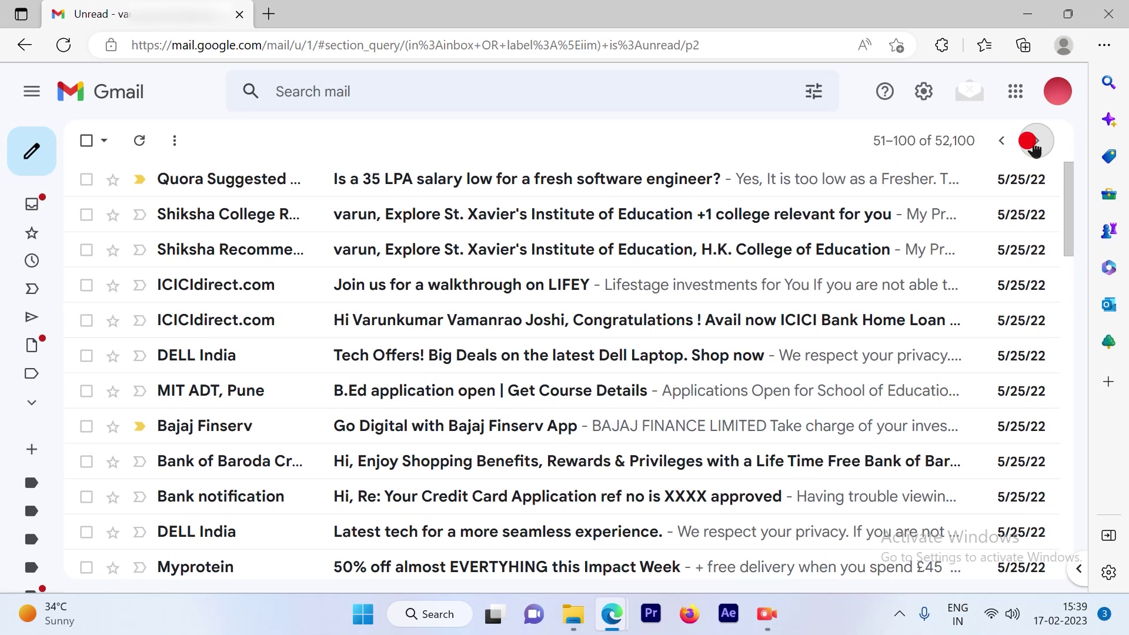
pyautogui.click(1028, 154)
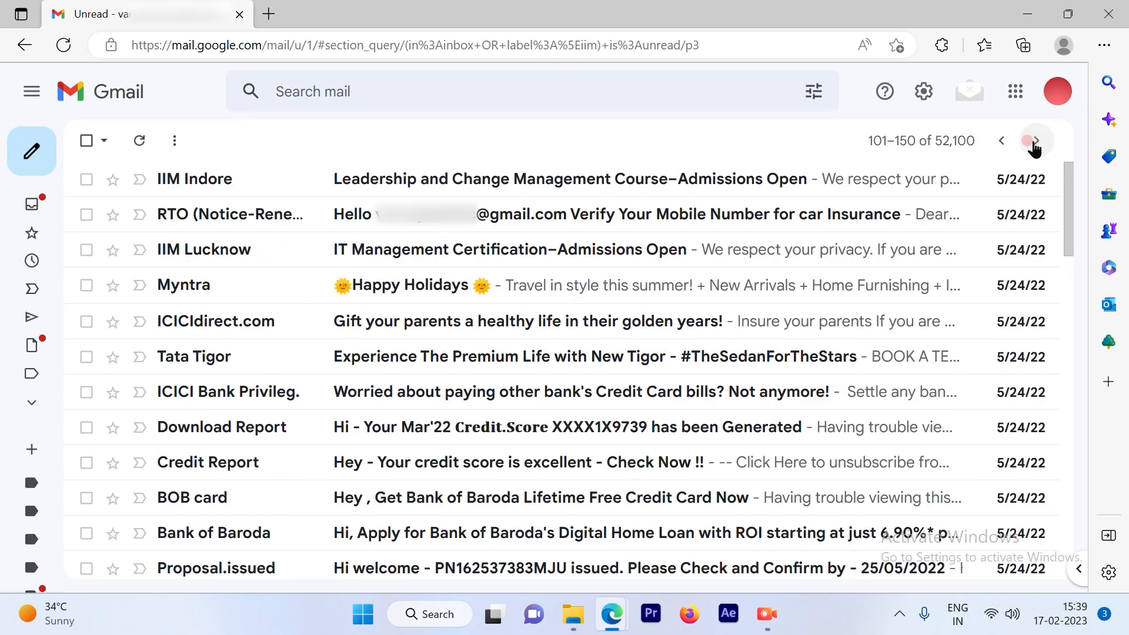
# - Page back to 1–50 of 52,100 and dismiss the Newest/Oldest menu without choosing
pyautogui.click(1001, 141)
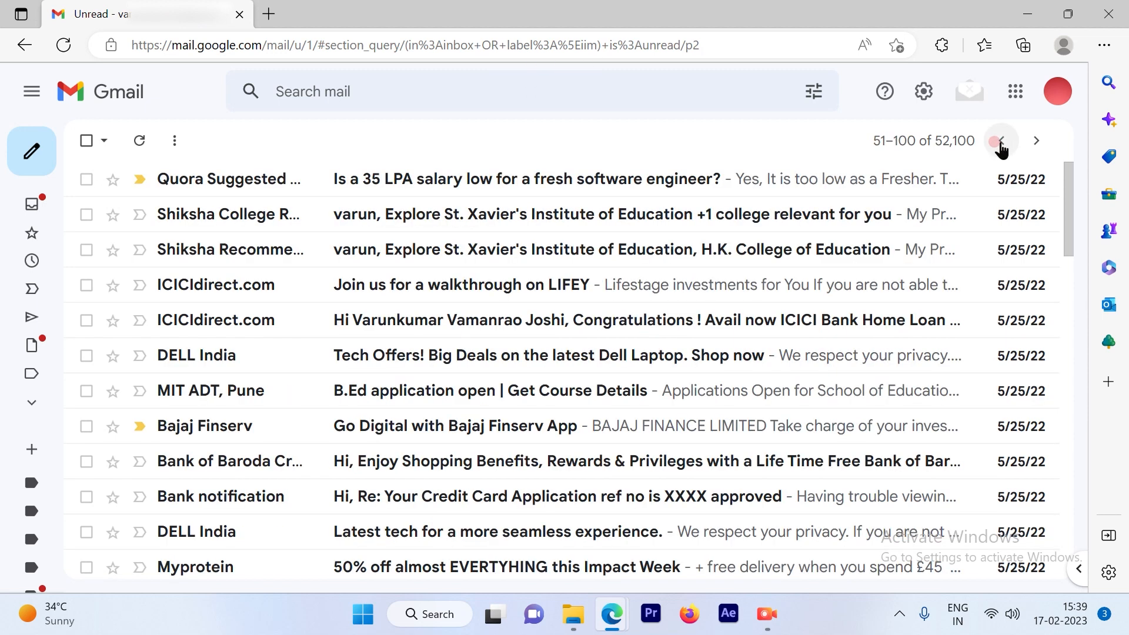
pyautogui.click(1001, 142)
pyautogui.click(953, 141)
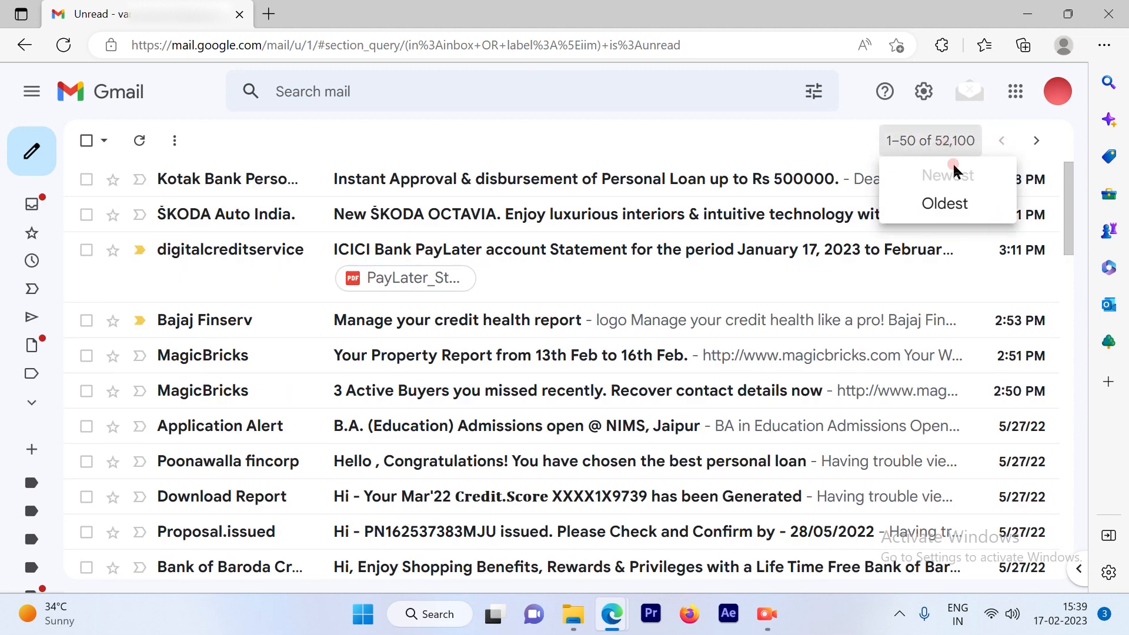
pyautogui.click(924, 91)
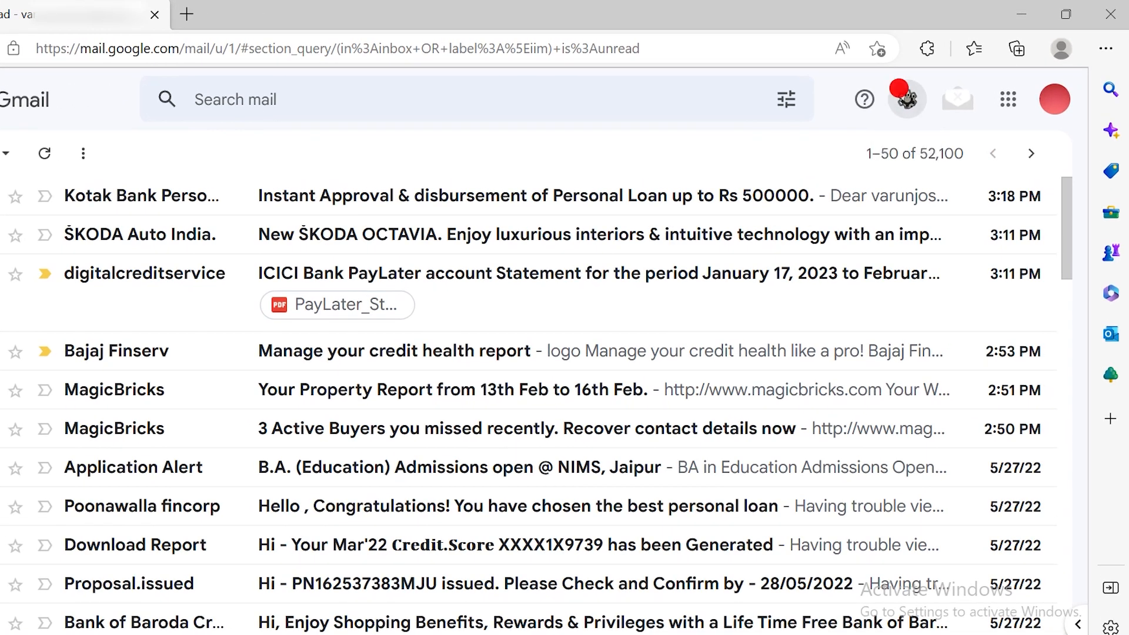
# - Reach Gmail's General settings and show the Maximum page size choices, currently 50
pyautogui.click(907, 99)
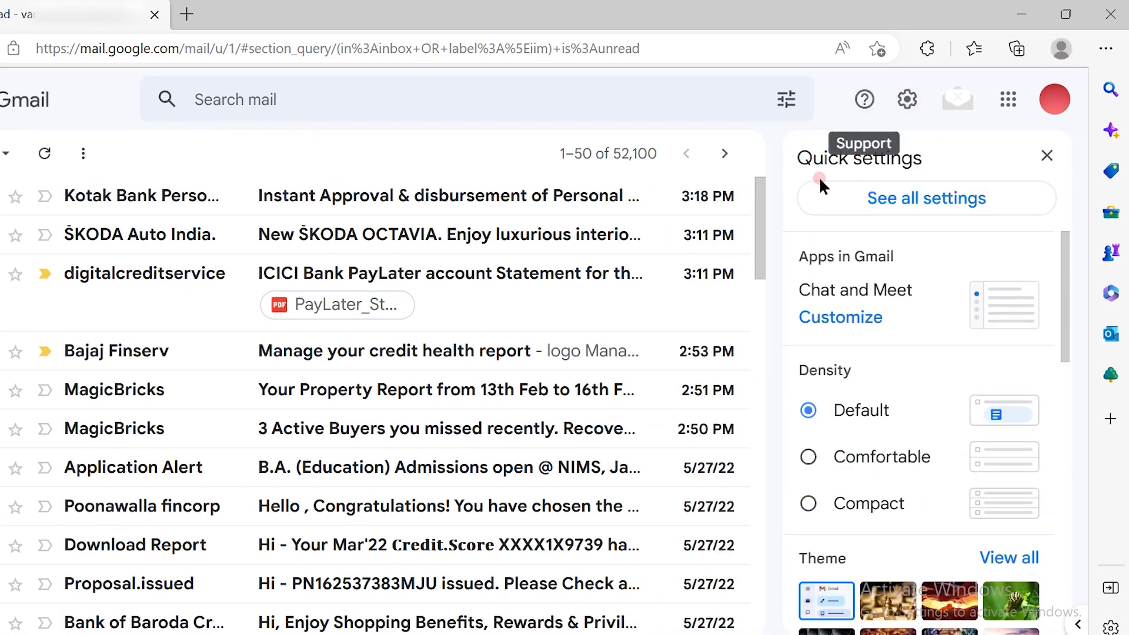
pyautogui.click(909, 199)
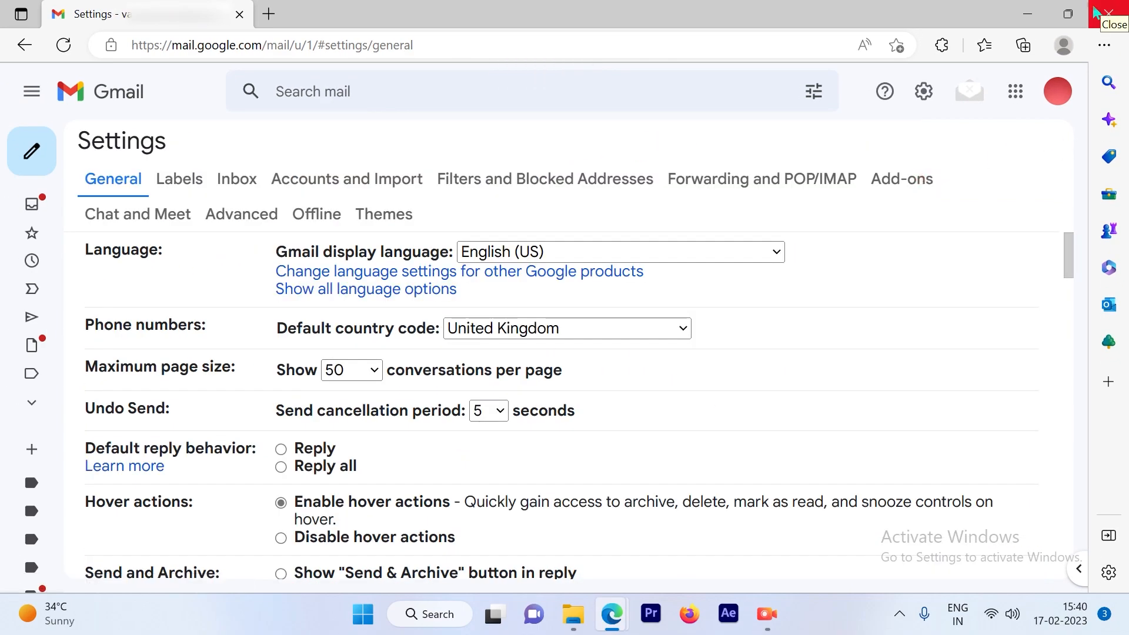
pyautogui.click(103, 182)
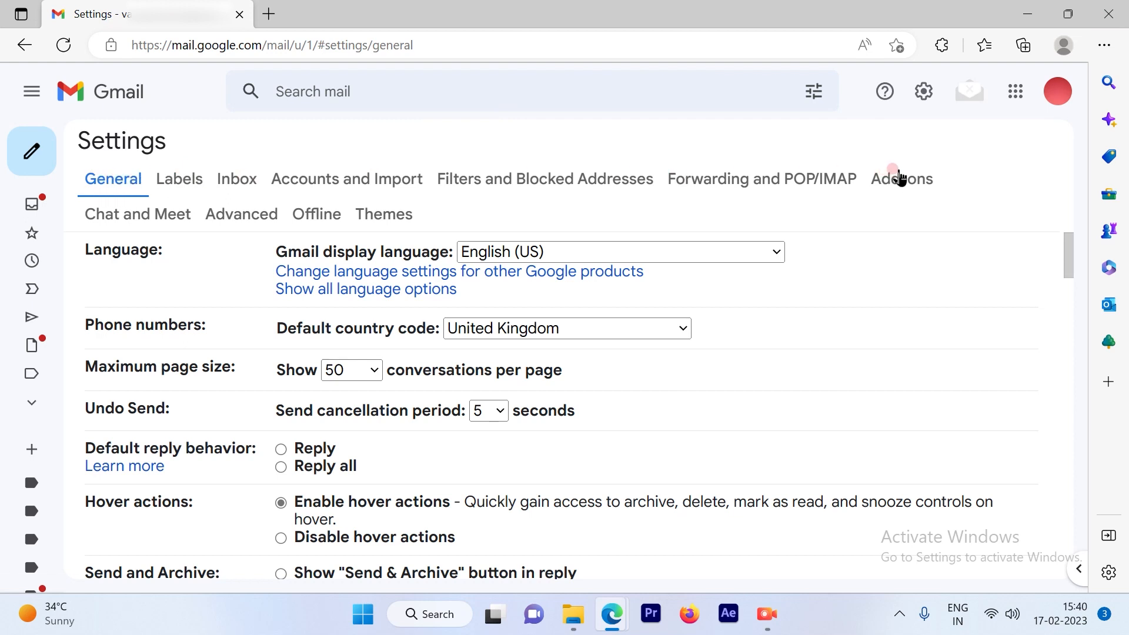
pyautogui.click(113, 179)
pyautogui.click(129, 182)
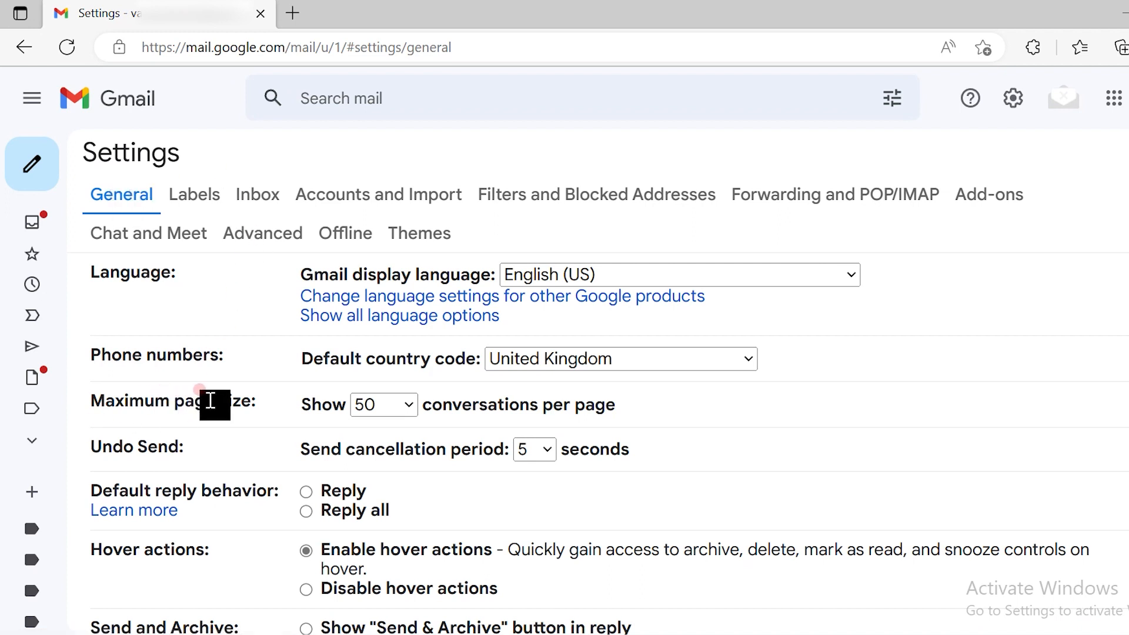
pyautogui.click(404, 407)
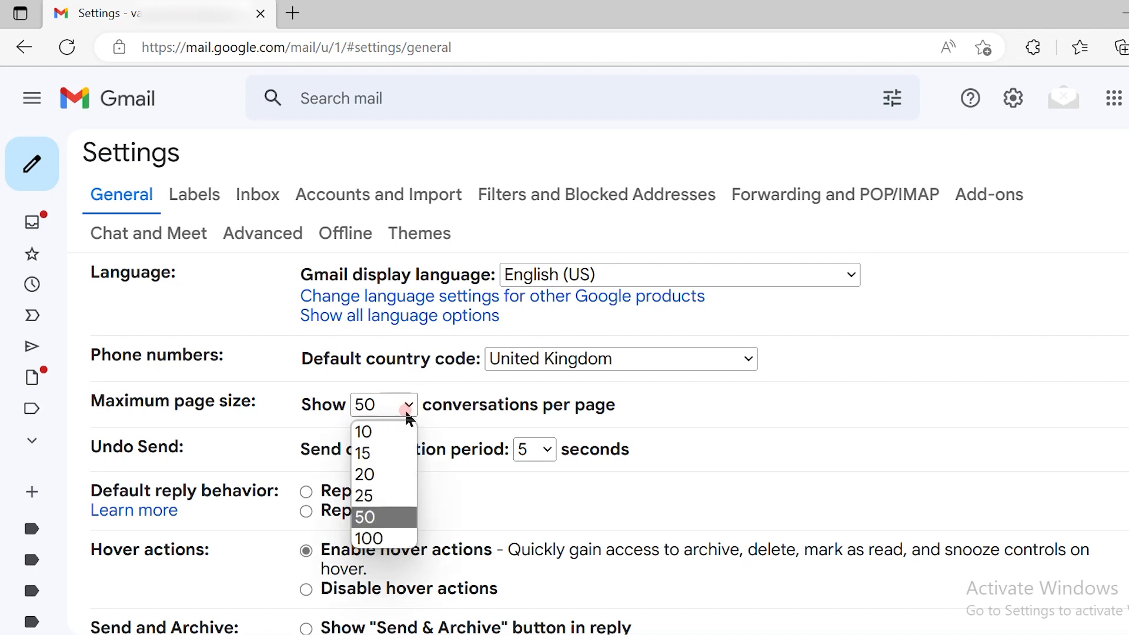
# - Set Maximum page size to 100 conversations per page and save the changes
pyautogui.click(368, 539)
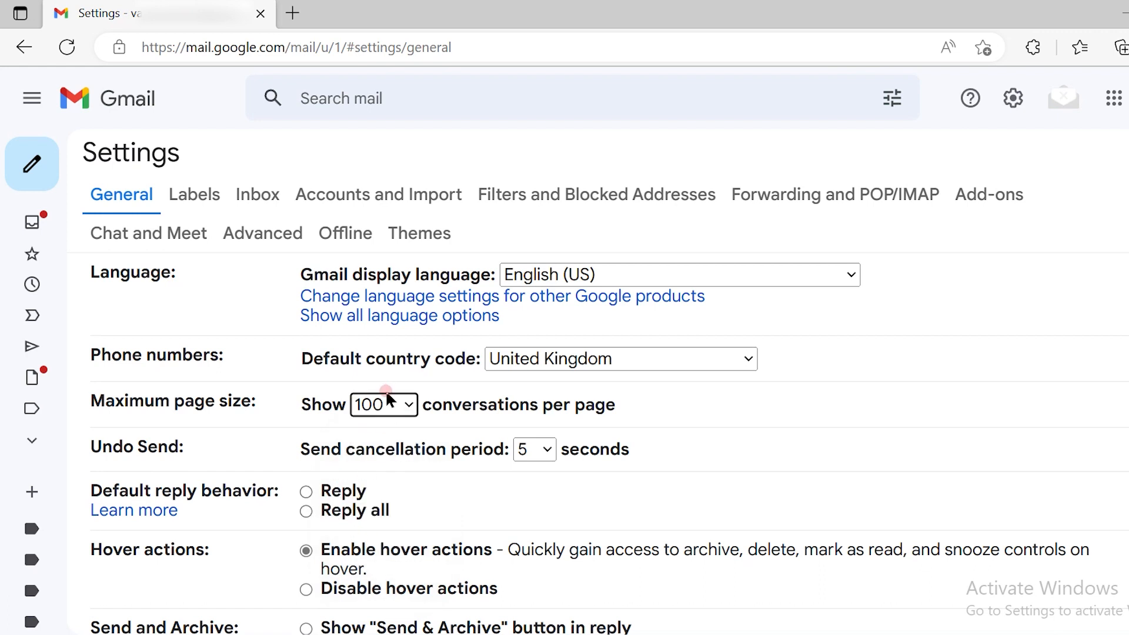
pyautogui.scroll(-5, 825, 352)
pyautogui.scroll(-2, 825, 352)
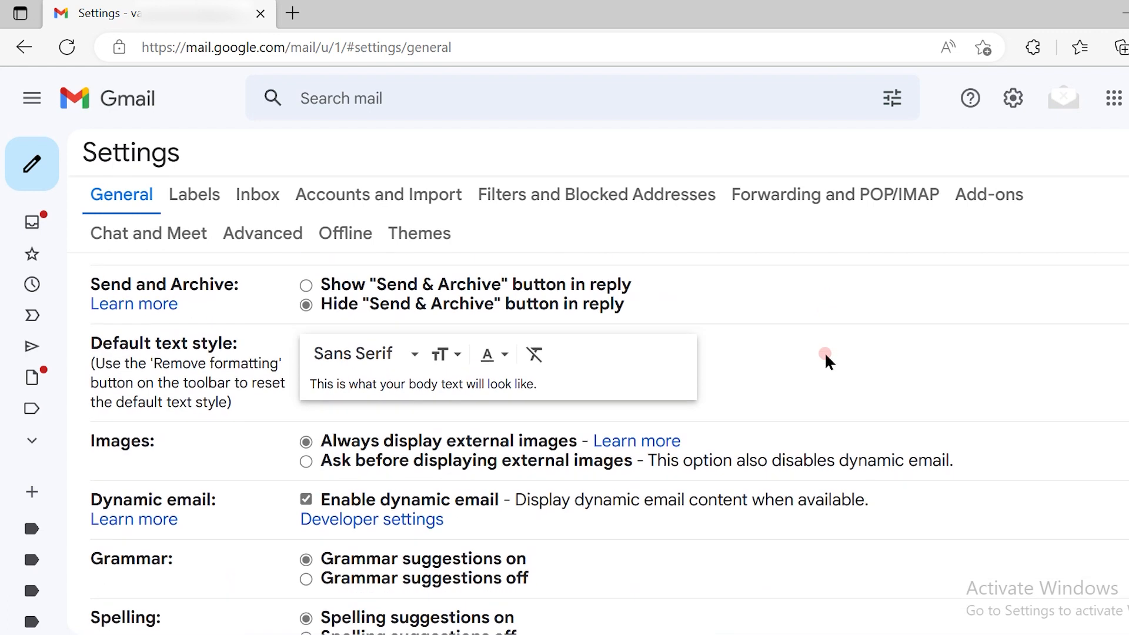
pyautogui.scroll(-5, 825, 352)
pyautogui.scroll(-5, 829, 397)
pyautogui.scroll(-8, 827, 424)
pyautogui.scroll(-8, 822, 438)
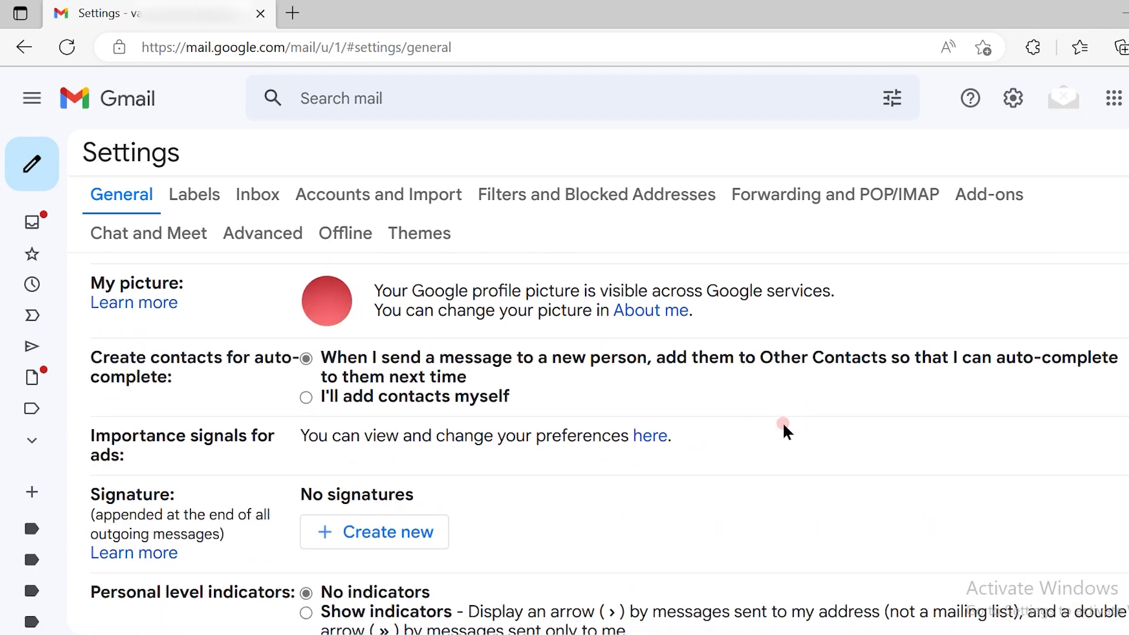
pyautogui.scroll(-8, 783, 422)
pyautogui.scroll(-4, 763, 416)
pyautogui.click(589, 530)
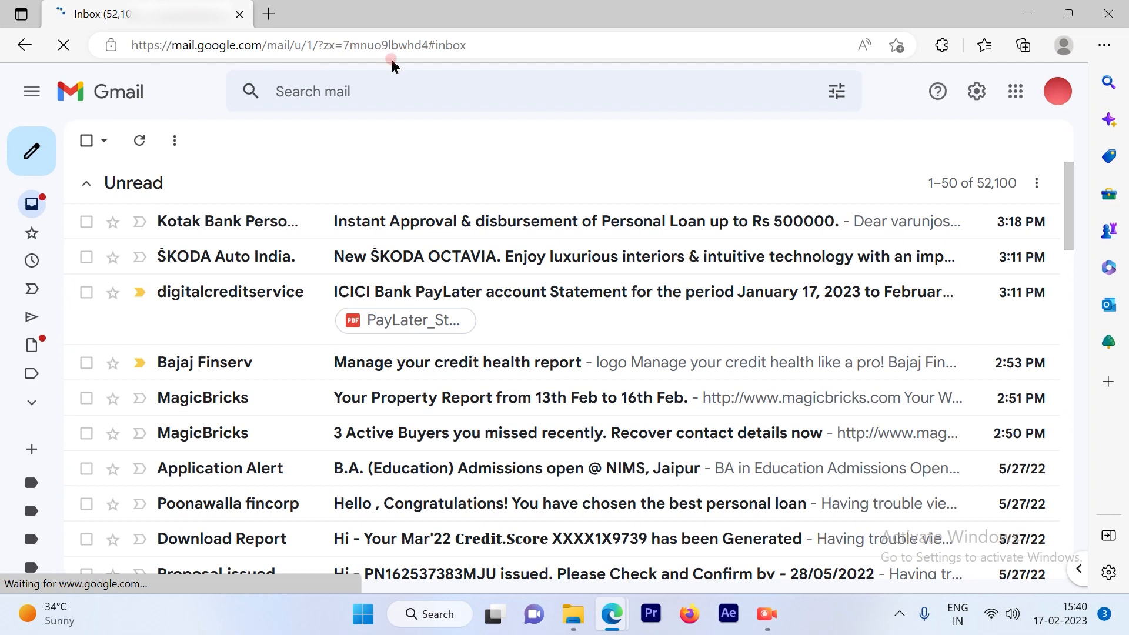
# - View unread conversations 100 per page, go to page 101–200 of 52,100, and show quick settings
pyautogui.click(973, 183)
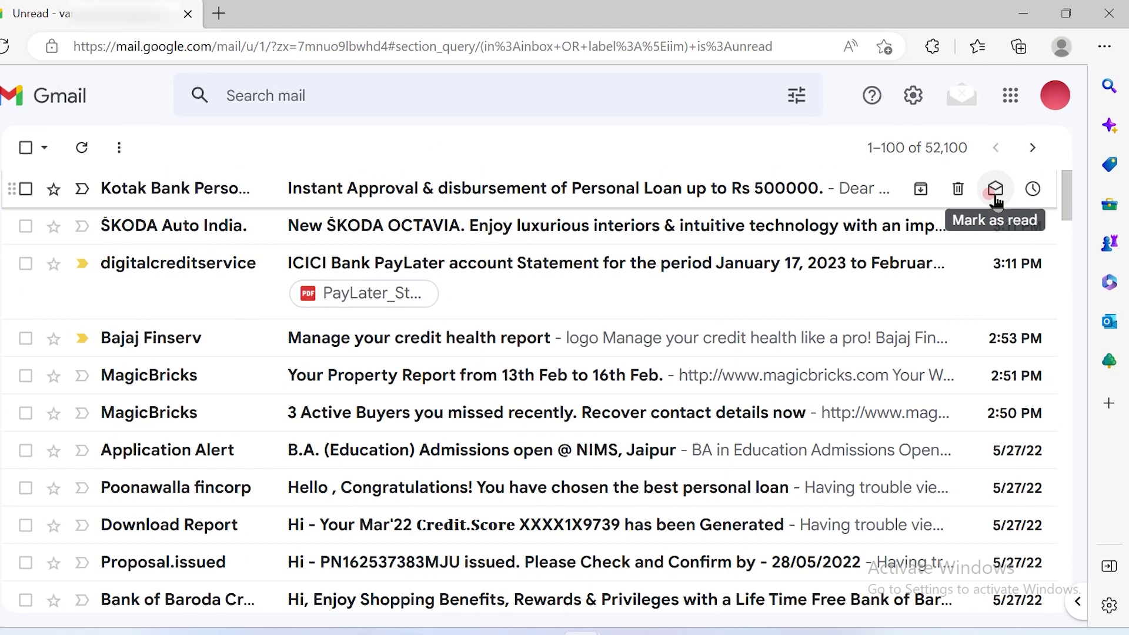
pyautogui.click(918, 147)
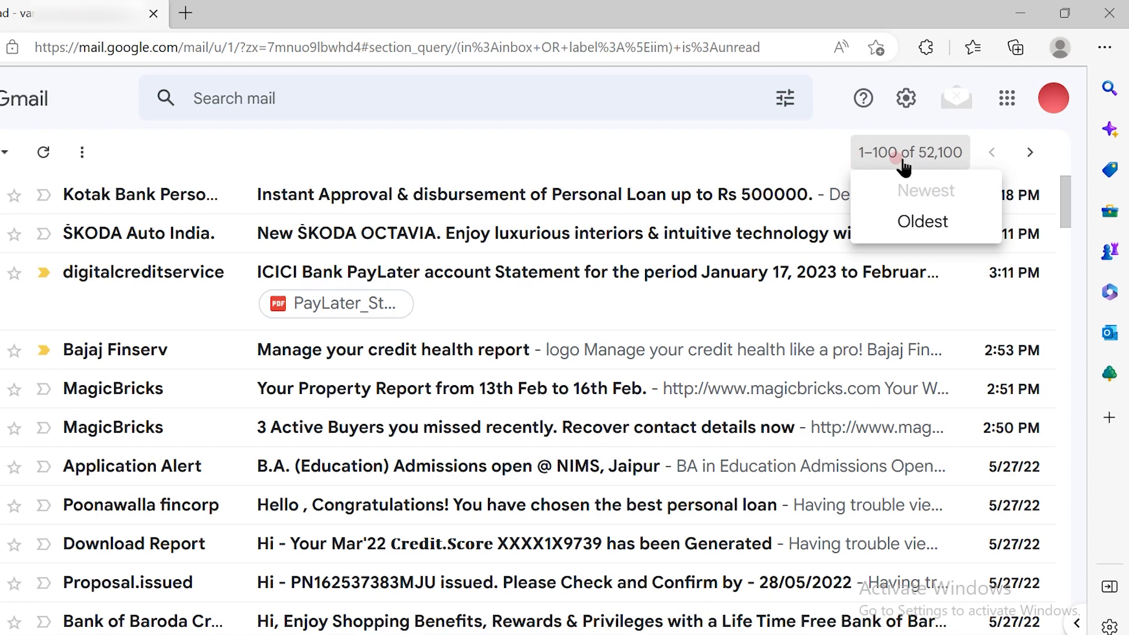
pyautogui.click(1007, 153)
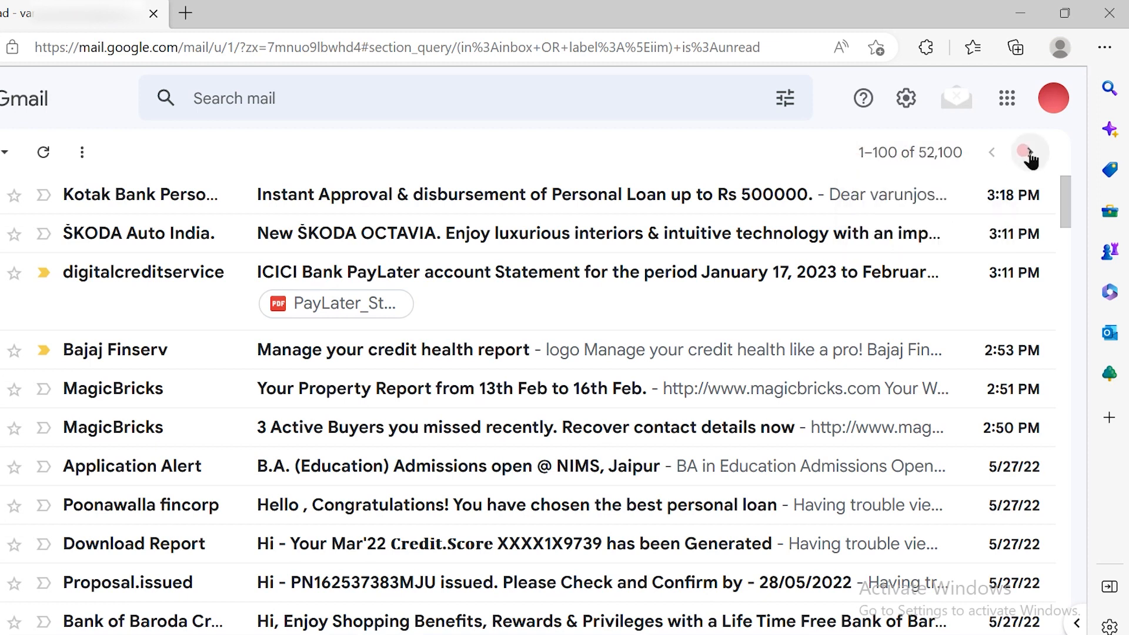
pyautogui.click(1031, 157)
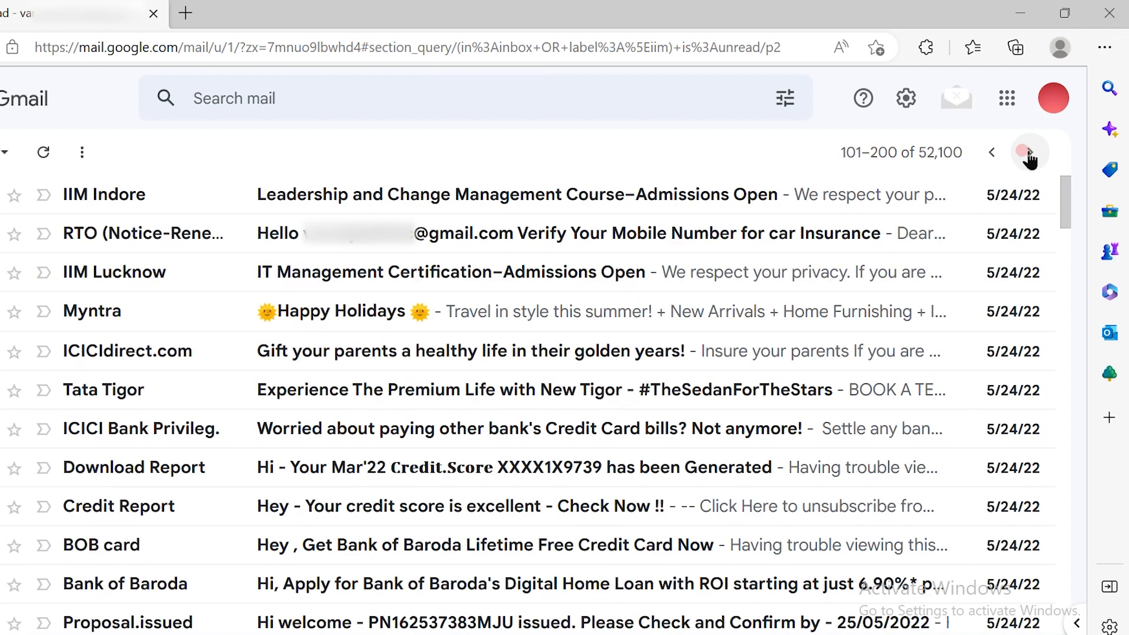
pyautogui.click(905, 98)
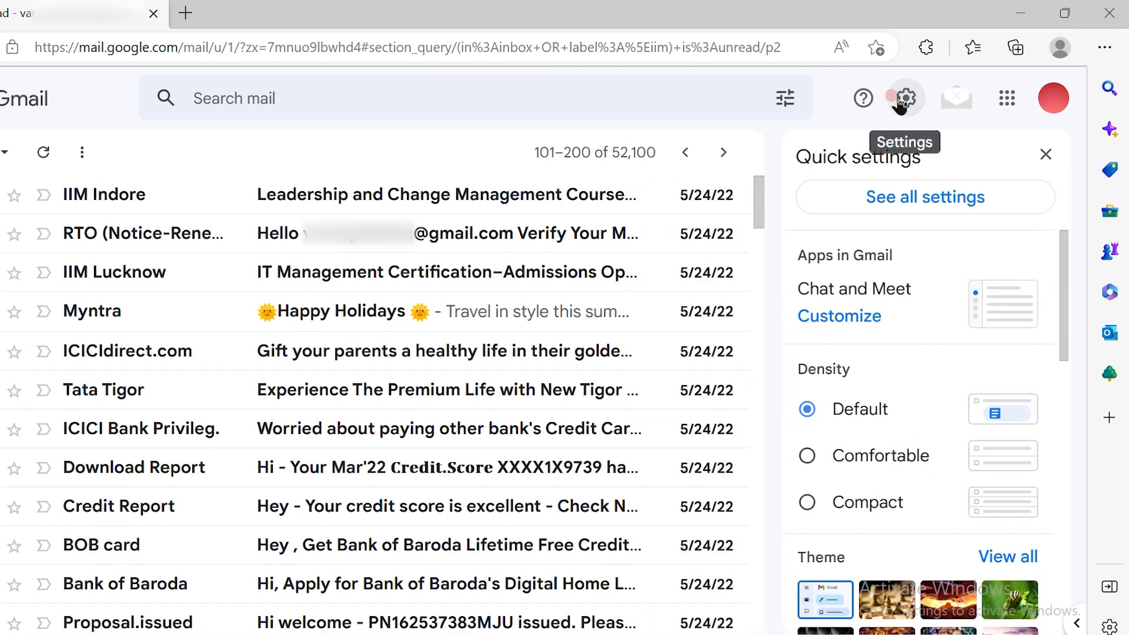
# - Set Maximum page size to 10 conversations per page in General settings and save
pyautogui.click(925, 198)
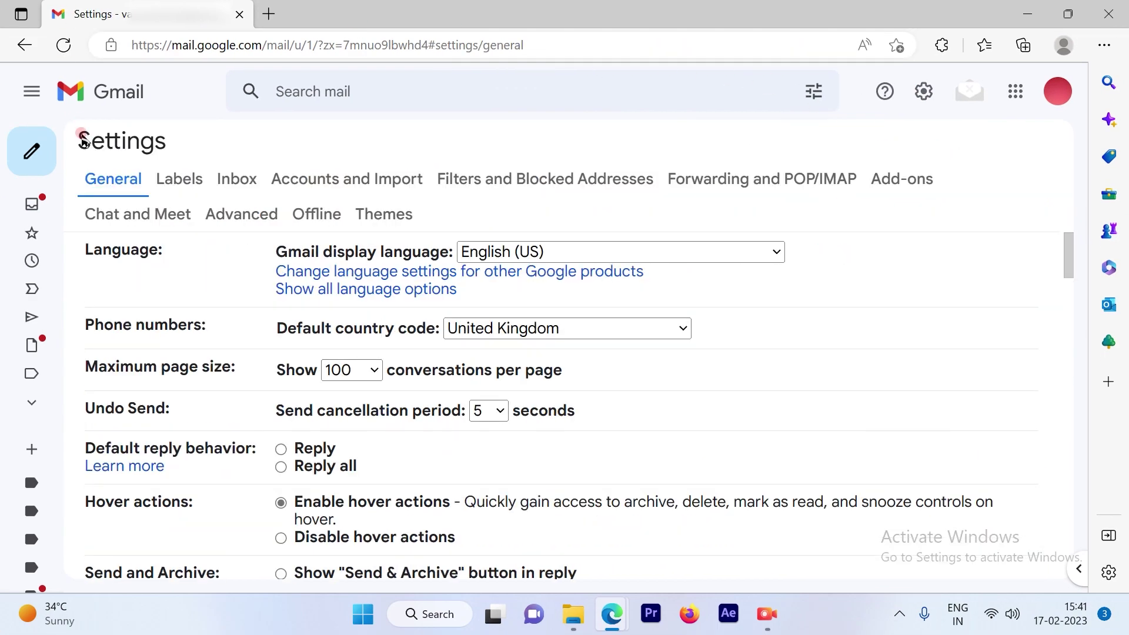
pyautogui.click(125, 183)
pyautogui.click(373, 370)
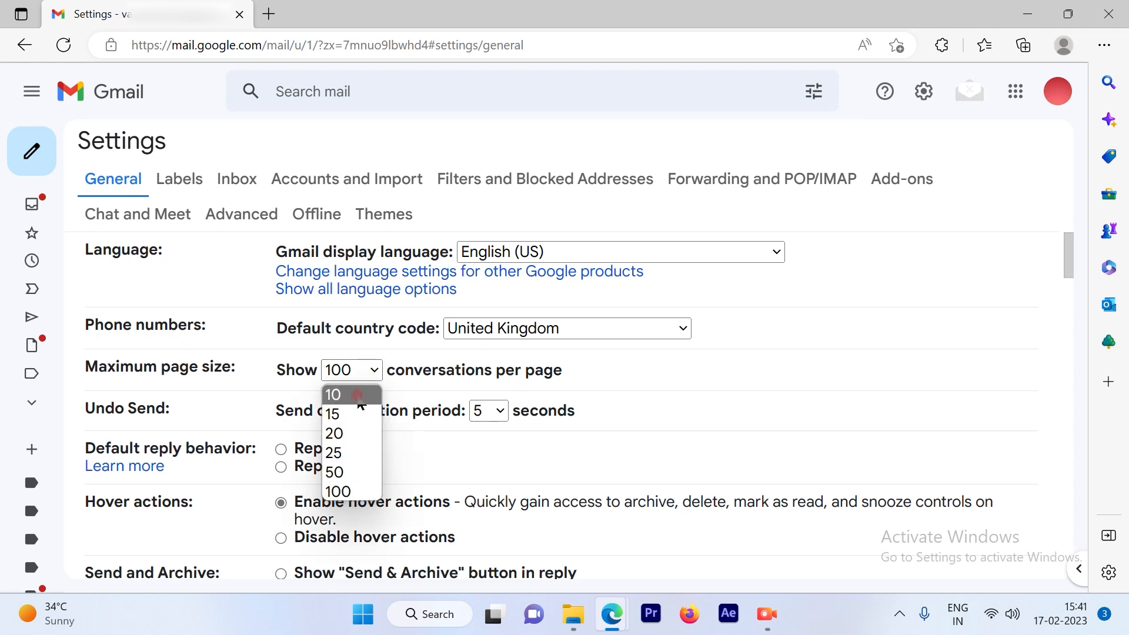
pyautogui.click(358, 396)
pyautogui.scroll(-5, 962, 344)
pyautogui.scroll(-5, 909, 385)
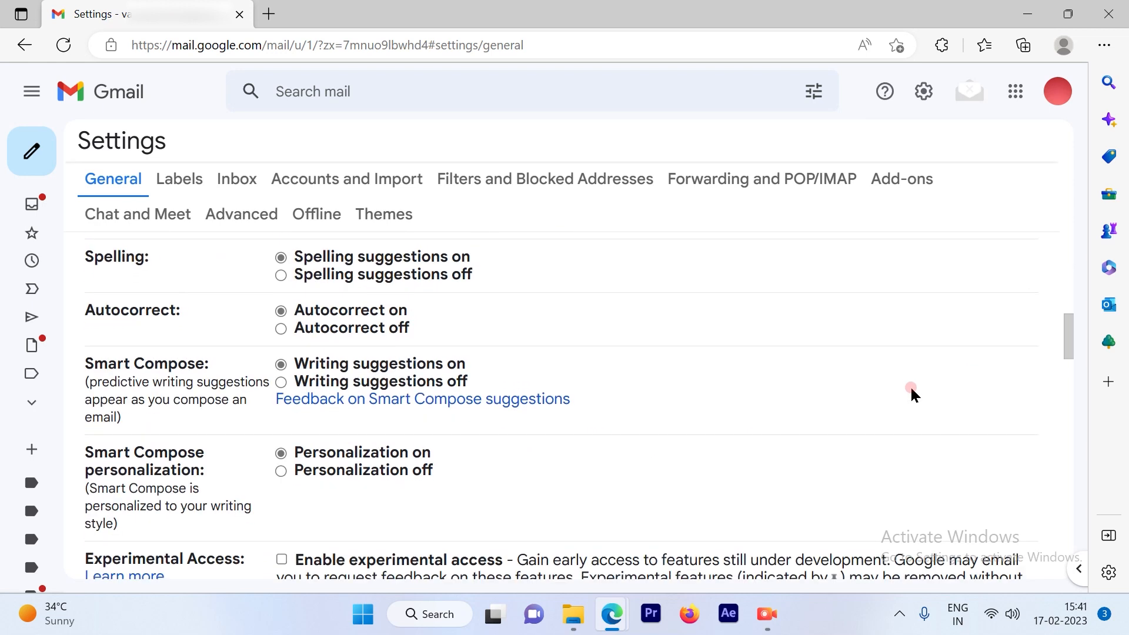
pyautogui.scroll(-5, 880, 394)
pyautogui.scroll(-5, 843, 415)
pyautogui.scroll(-10, 840, 408)
pyautogui.scroll(-10, 830, 403)
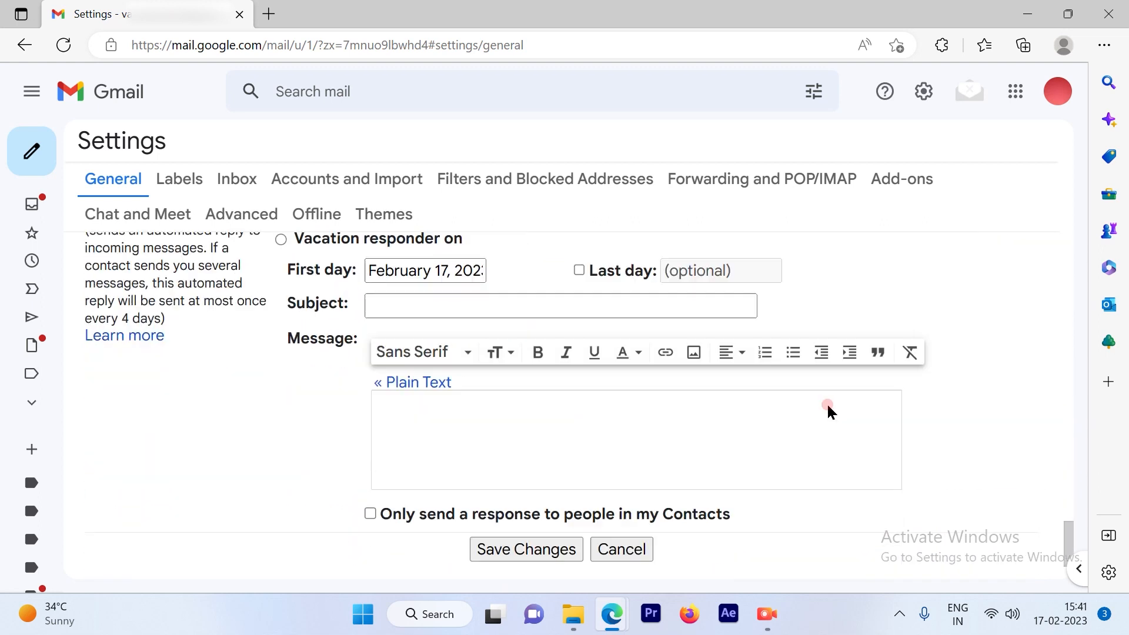
pyautogui.scroll(-5, 827, 402)
pyautogui.click(527, 481)
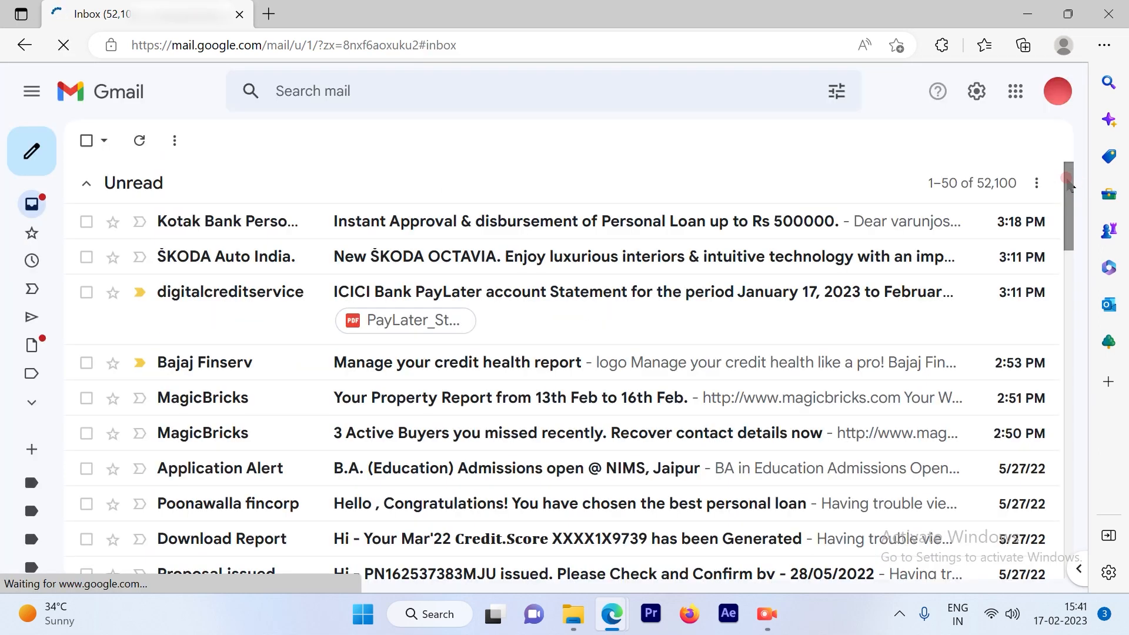
# - View unread conversations now listed 1–10 of 52,100, dismissing the Newest/Oldest menu
pyautogui.click(973, 183)
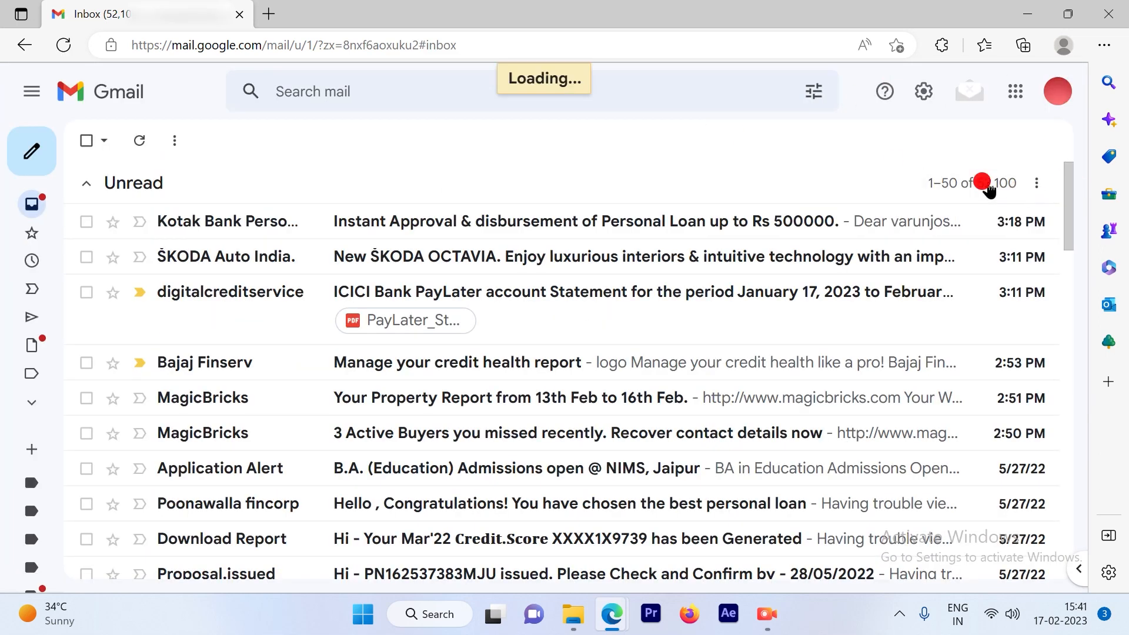
pyautogui.click(934, 141)
pyautogui.click(617, 265)
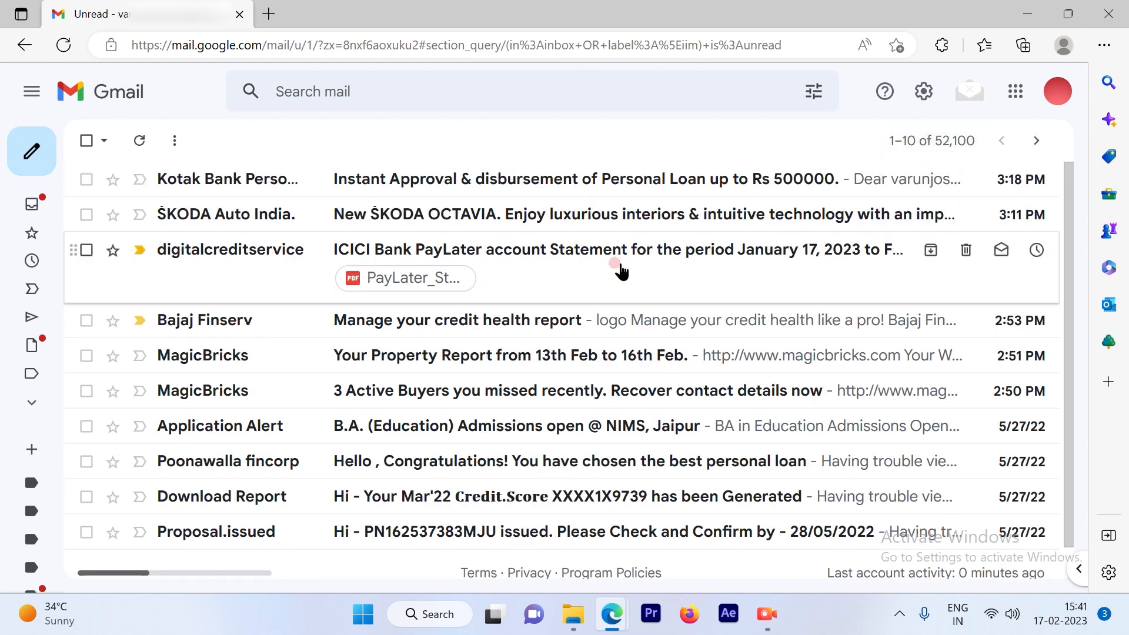
pyautogui.scroll(-1, 644, 248)
pyautogui.scroll(1, 658, 239)
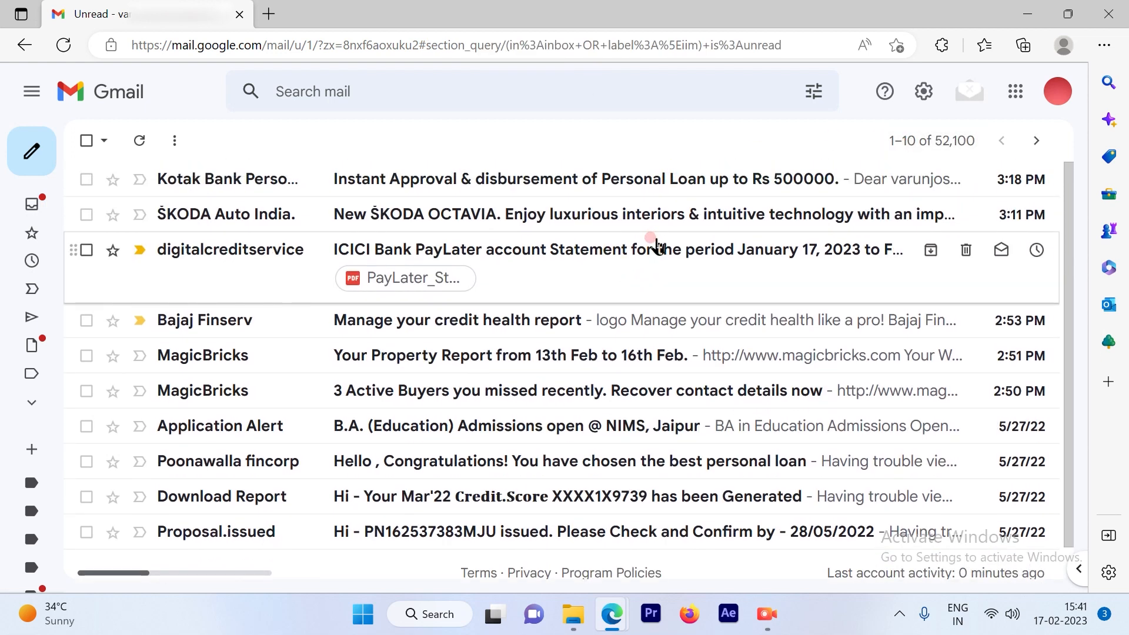